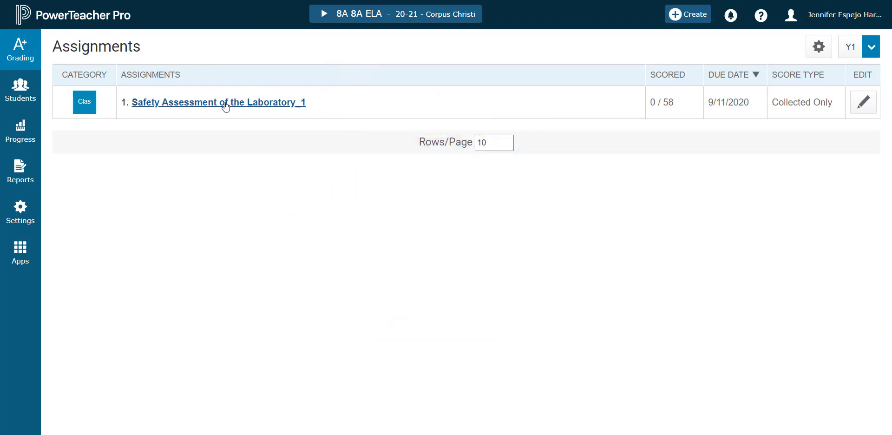
# Open the Safety Assessment of the Laboratory_1 assignment and mark the Score column as Collected for every student
pyautogui.click(193, 103)
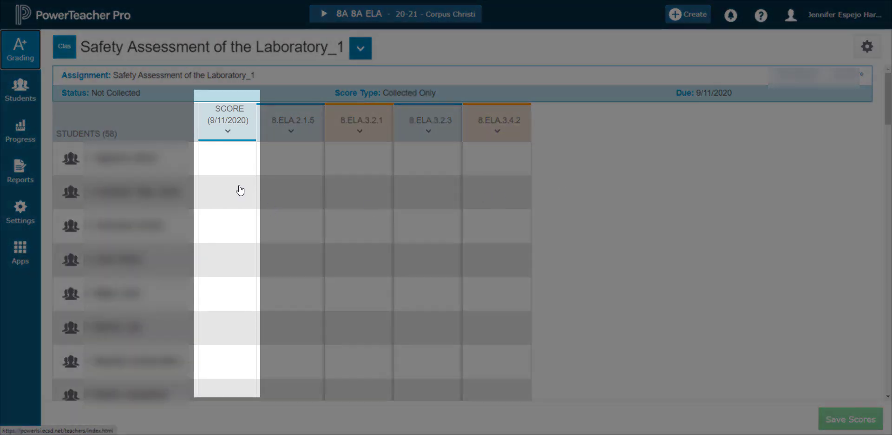
pyautogui.click(225, 161)
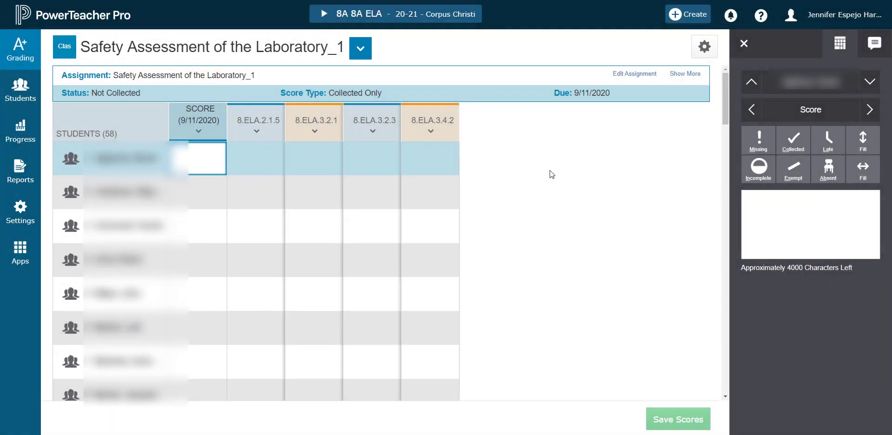
pyautogui.click(794, 147)
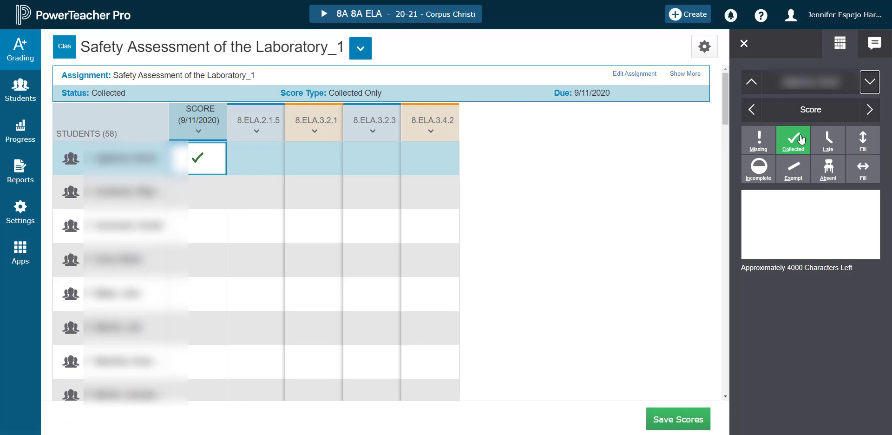
pyautogui.click(867, 143)
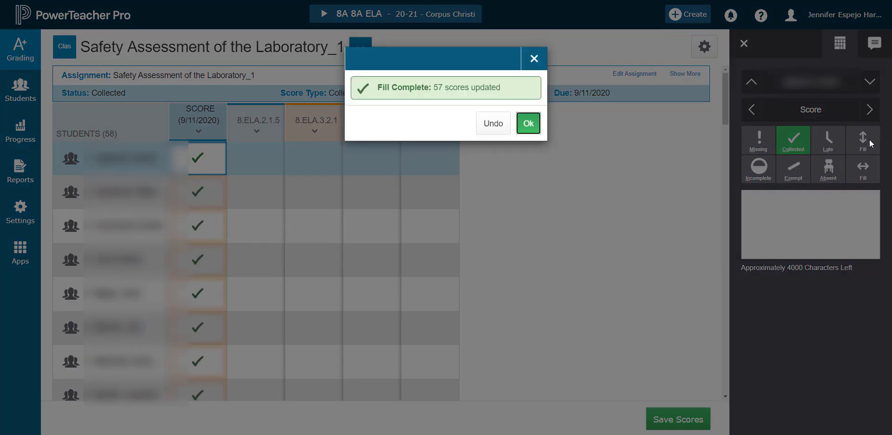
pyautogui.click(528, 124)
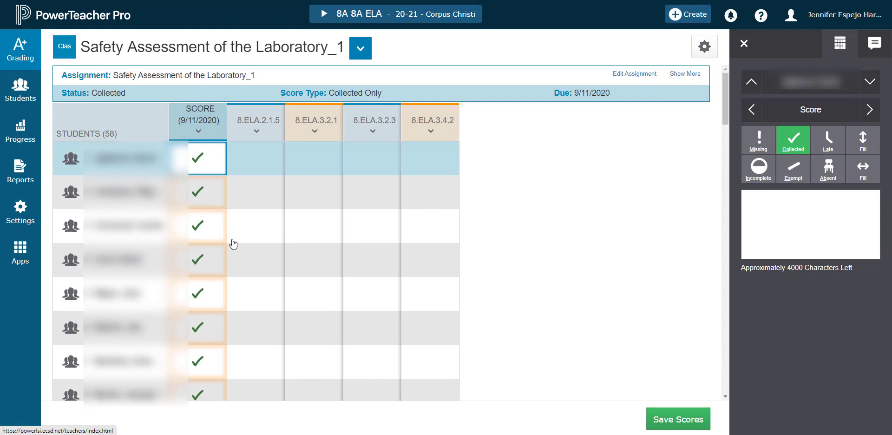
# Change the fourth student's assignment score status from Collected to Missing
pyautogui.click(198, 263)
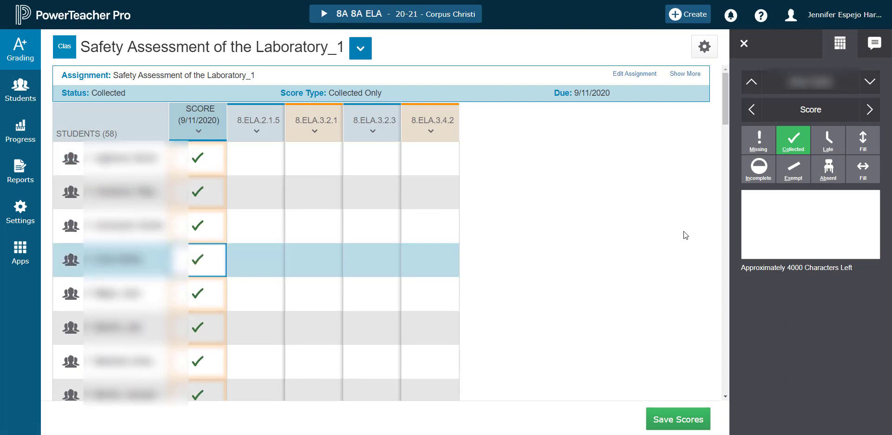
pyautogui.click(785, 142)
pyautogui.click(754, 148)
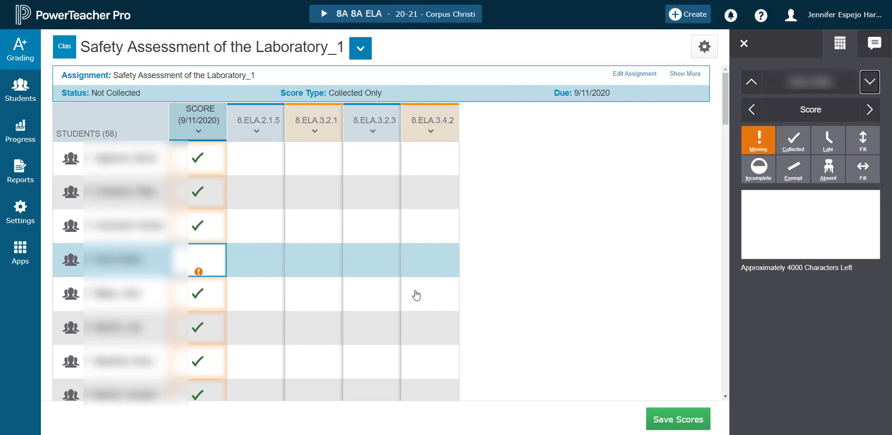
# Add the comment "Comments are in the form of feedback." to the fourth student's assignment score
pyautogui.click(760, 207)
pyautogui.write('comm')
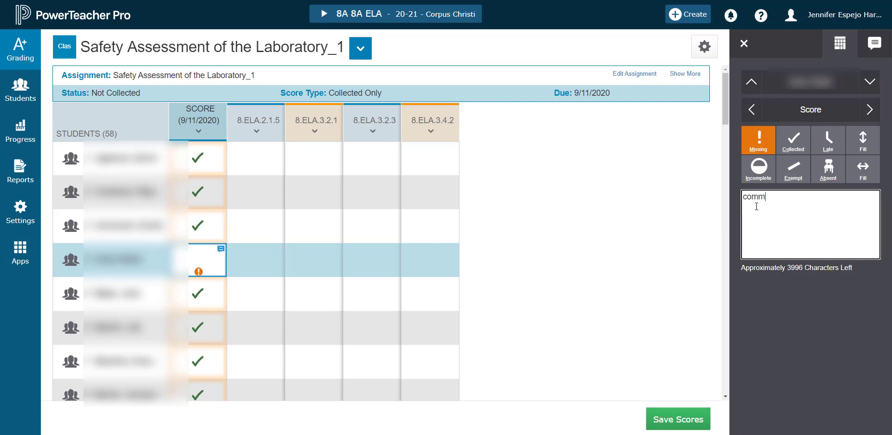
pyautogui.write('ents are in the form of feedback.')
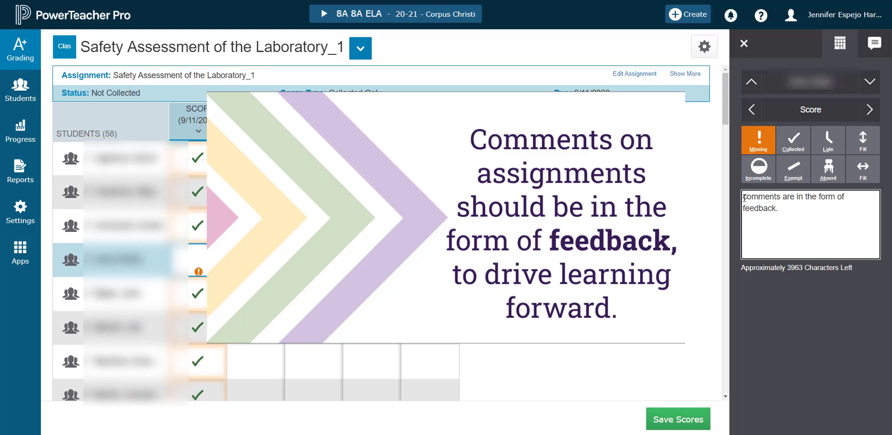
pyautogui.click(745, 198)
pyautogui.press('Delete')
pyautogui.write('C')
pyautogui.click(791, 210)
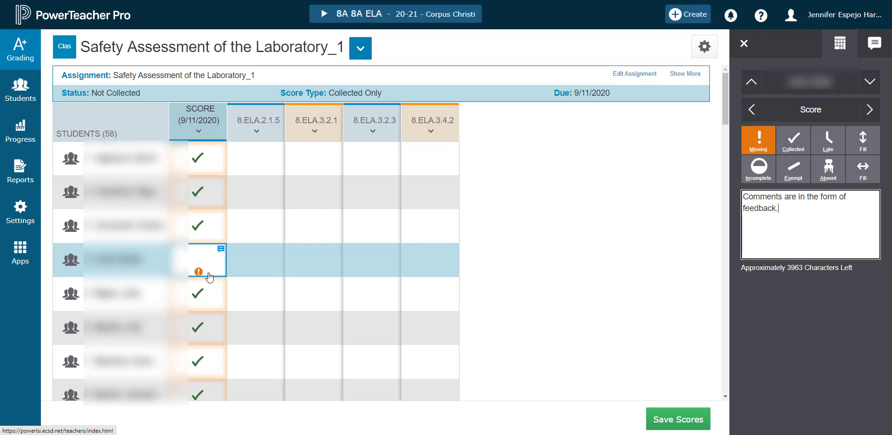
# Score the first student PR on 8.ELA.2.1.5, PR on 8.ELA.3.2.1, AP on 8.ELA.3.2.3 and the code ADP on 8.ELA.3.4.2
pyautogui.click(253, 163)
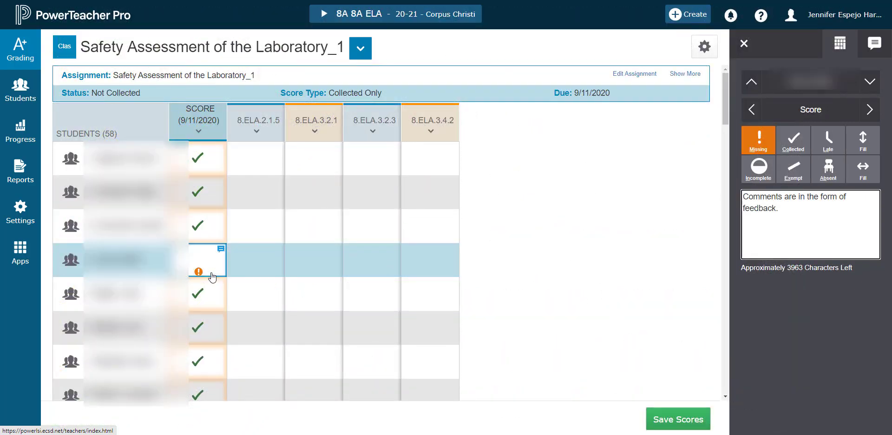
pyautogui.click(262, 158)
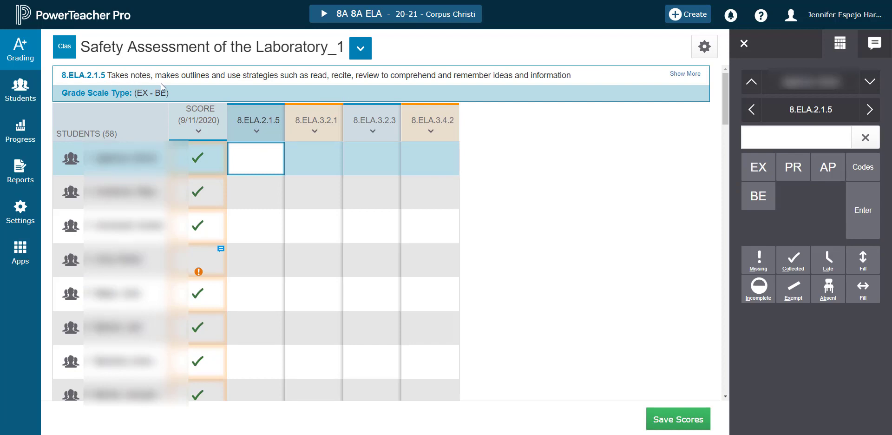
pyautogui.click(794, 172)
pyautogui.click(312, 160)
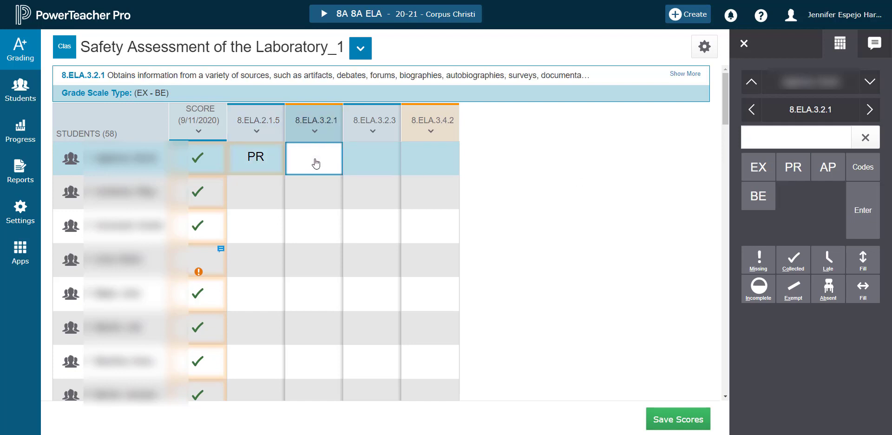
pyautogui.click(797, 172)
pyautogui.click(375, 159)
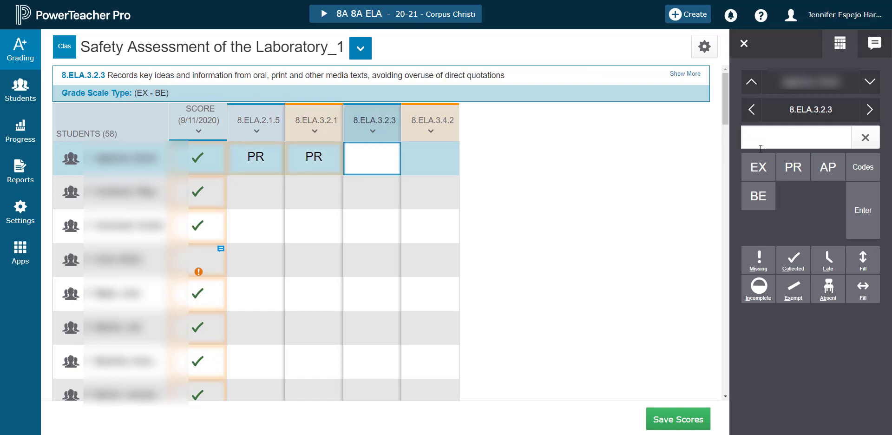
pyautogui.click(828, 168)
pyautogui.click(439, 160)
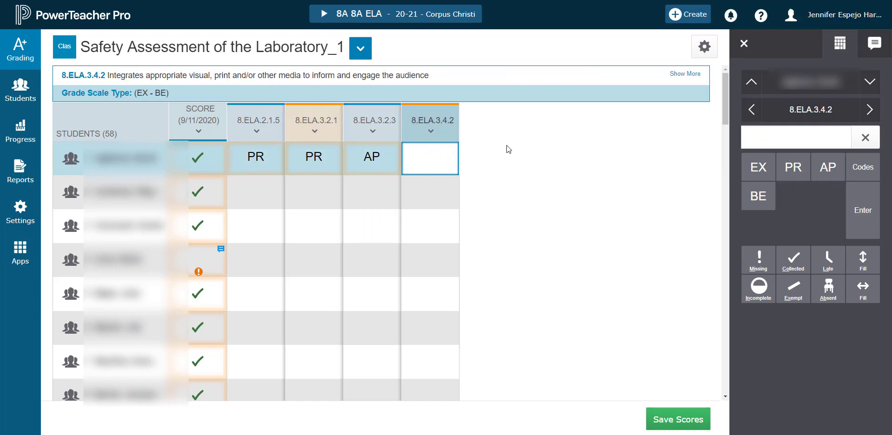
pyautogui.click(871, 176)
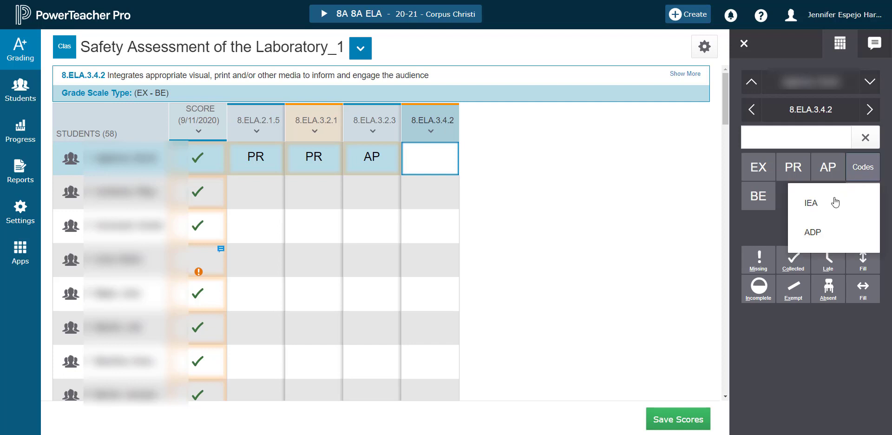
pyautogui.click(815, 237)
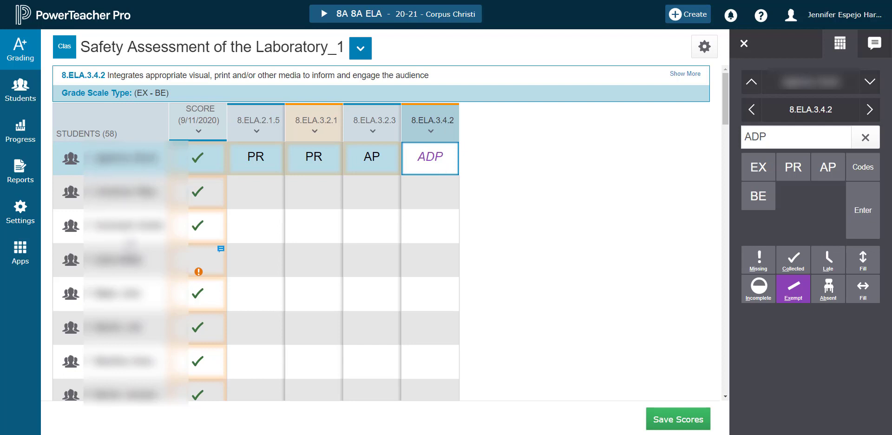
# Score the third student EX, EX, PR and PR across the four standards, starting at 8.ELA.2.1.5
pyautogui.click(256, 232)
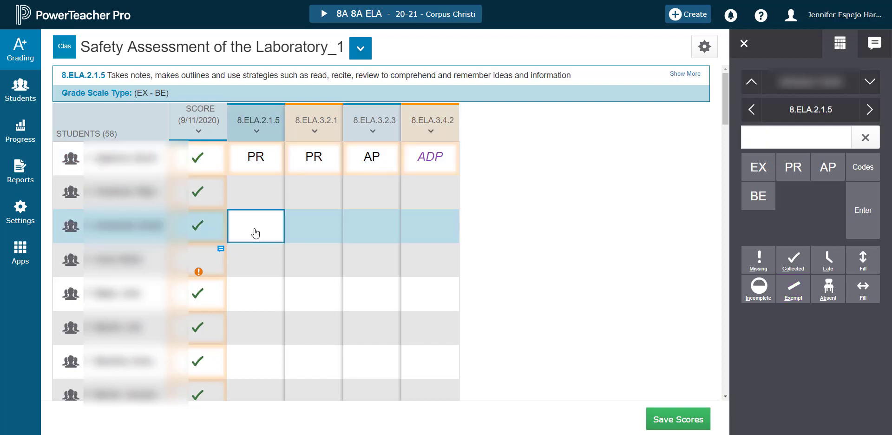
pyautogui.write('EX\tEX\tPR\tPR')
# Give the fourth student the code IEA on 8.ELA.2.1.5 and fill it across the student's remaining standards
pyautogui.click(253, 265)
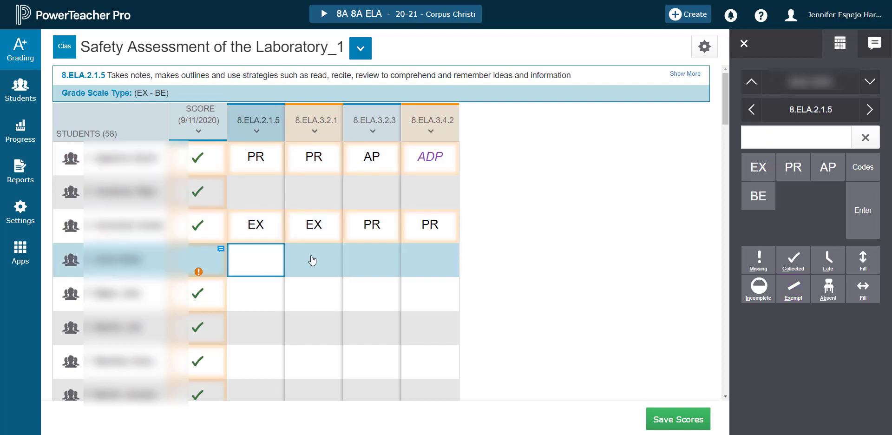
pyautogui.click(857, 171)
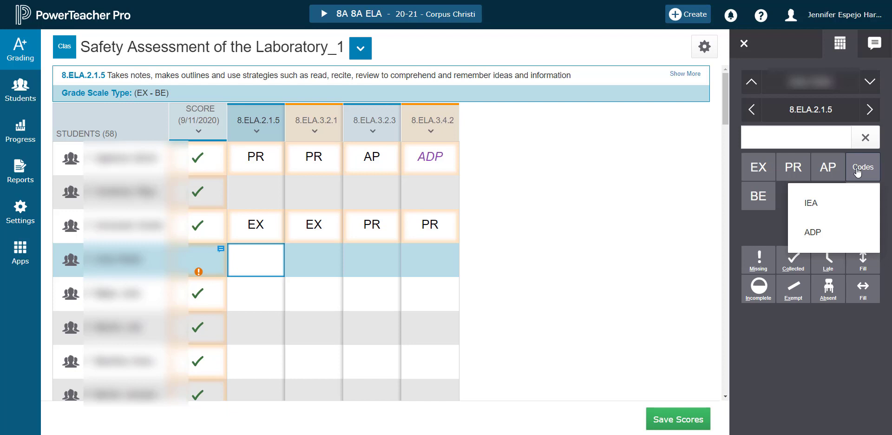
pyautogui.click(857, 171)
pyautogui.click(858, 171)
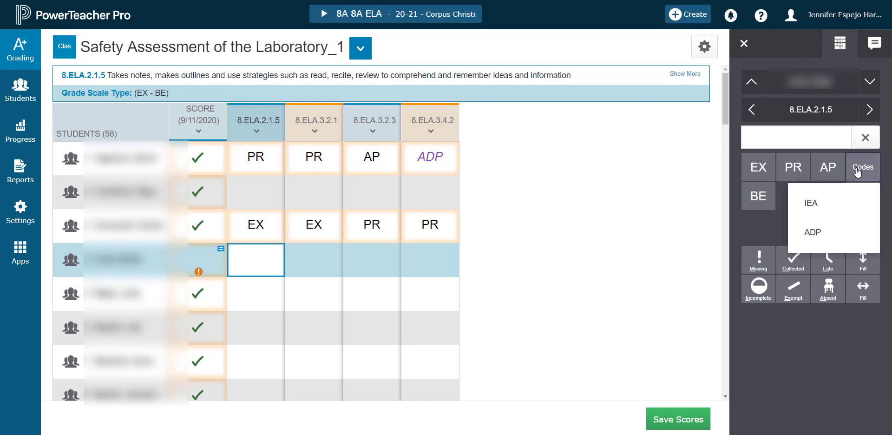
pyautogui.click(812, 207)
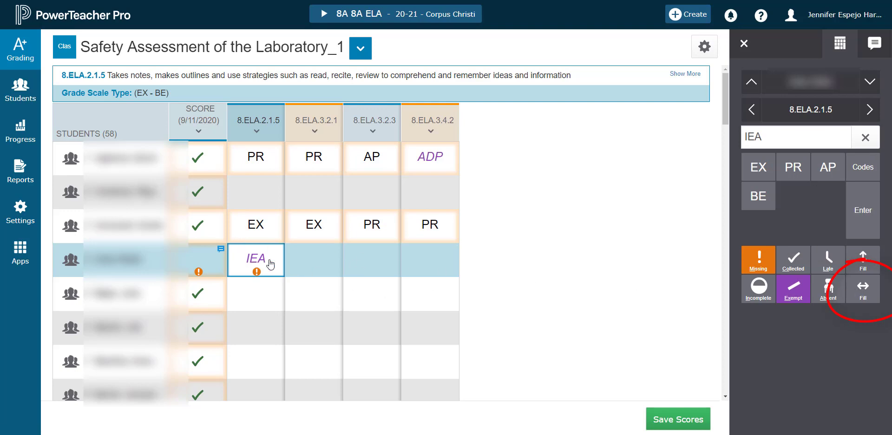
pyautogui.click(867, 292)
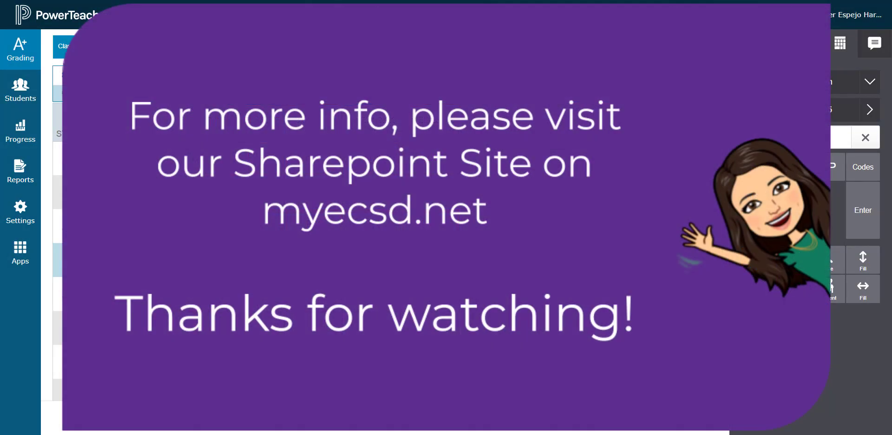